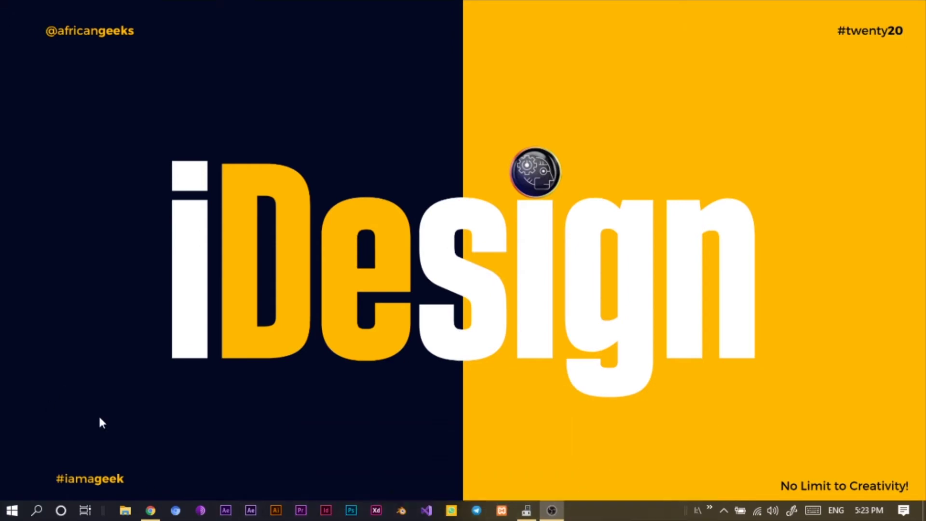
Step: Switch to Canva in Chrome and create a custom-size design of 1080 × 1350 px
{"action": "left_click", "coordinate": [150, 510]}
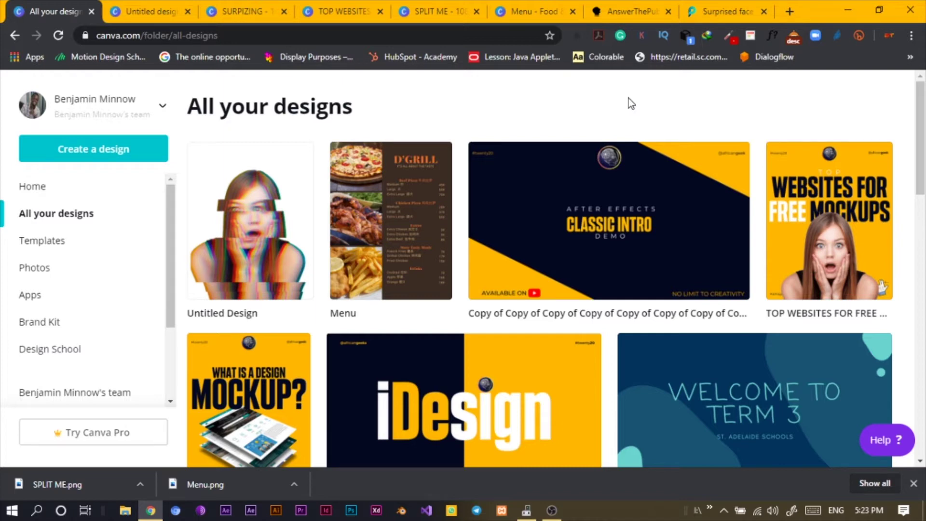
{"action": "left_click", "coordinate": [116, 148]}
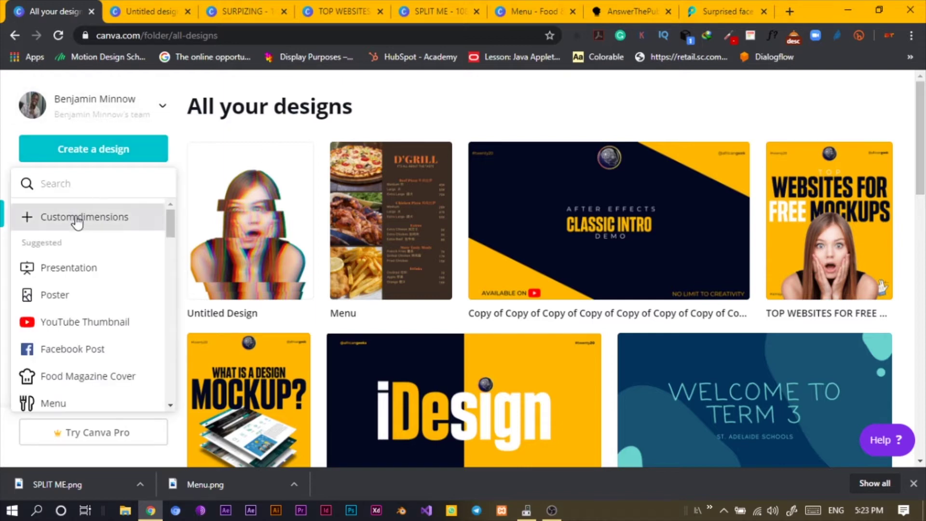
{"action": "left_click", "coordinate": [77, 220]}
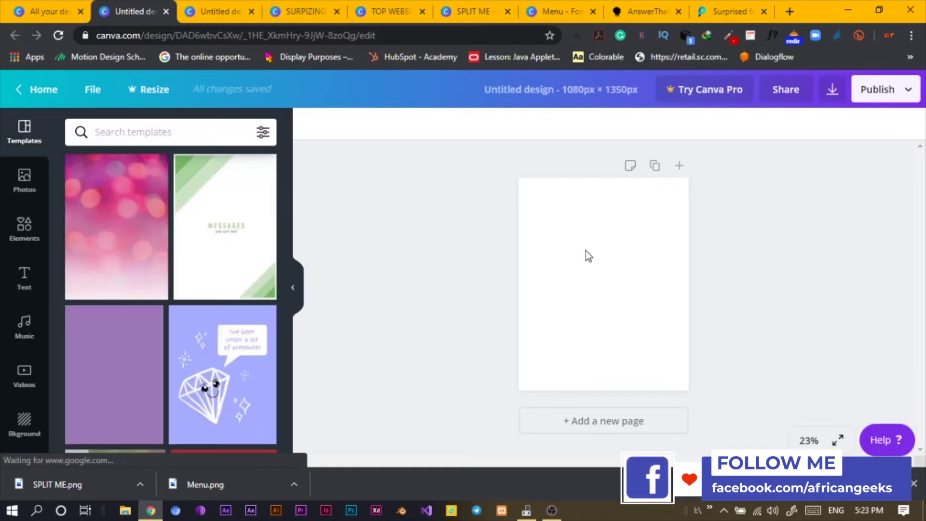
Step: Set the blank page's background to the dark navy brand colour #030821
{"action": "left_click", "coordinate": [585, 251]}
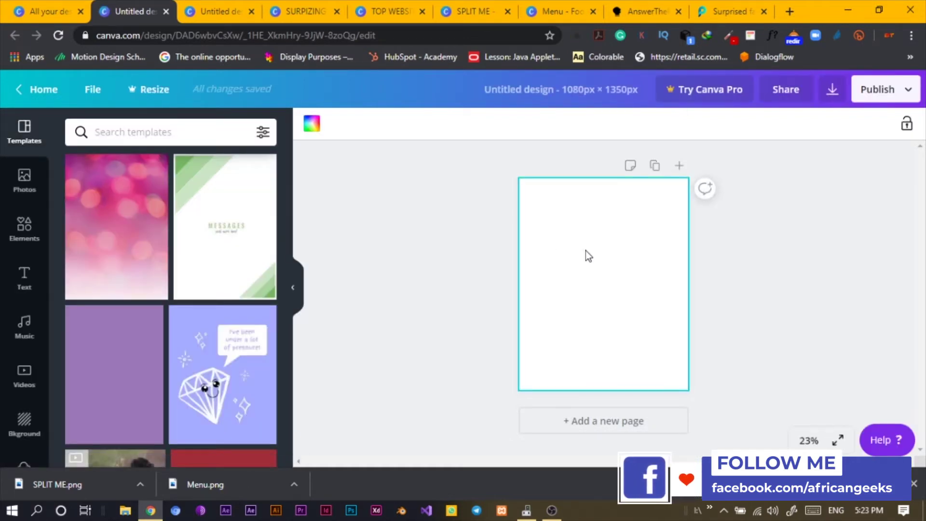
{"action": "left_click", "coordinate": [311, 124]}
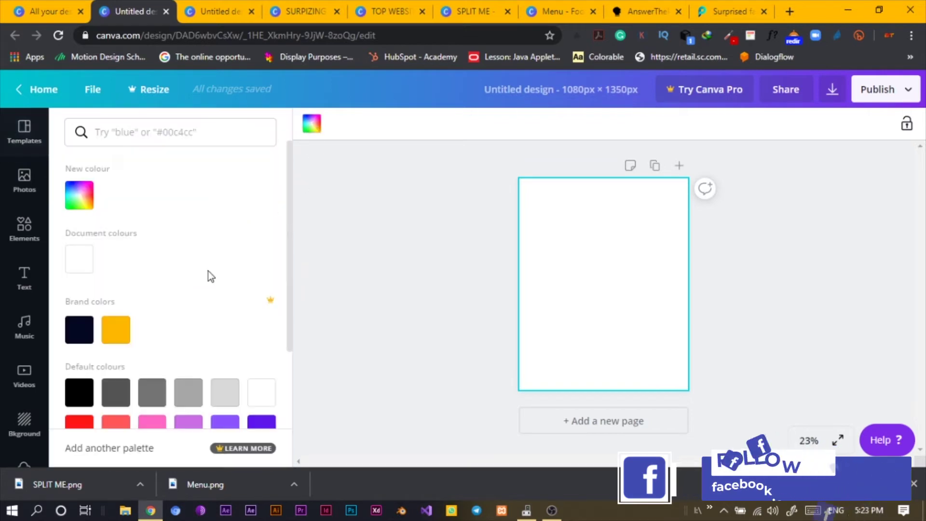
{"action": "left_click", "coordinate": [88, 340]}
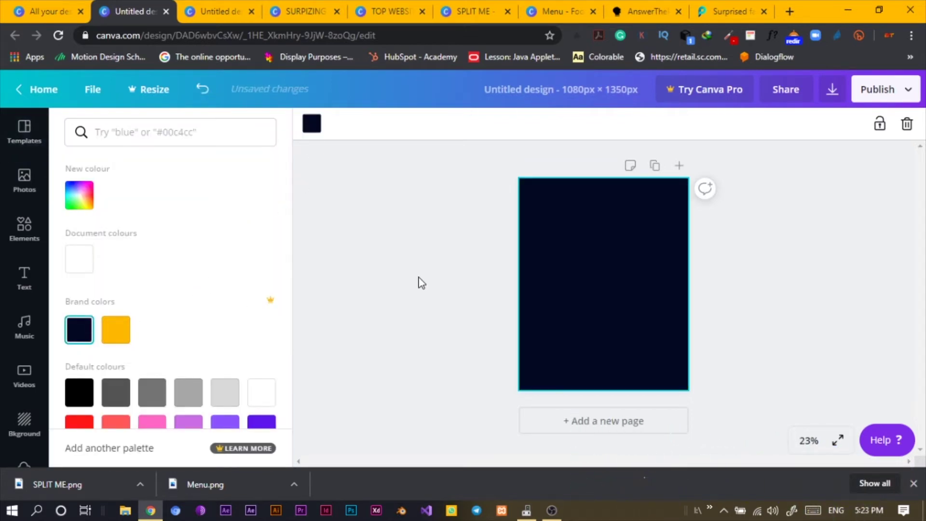
{"action": "left_click", "coordinate": [322, 245]}
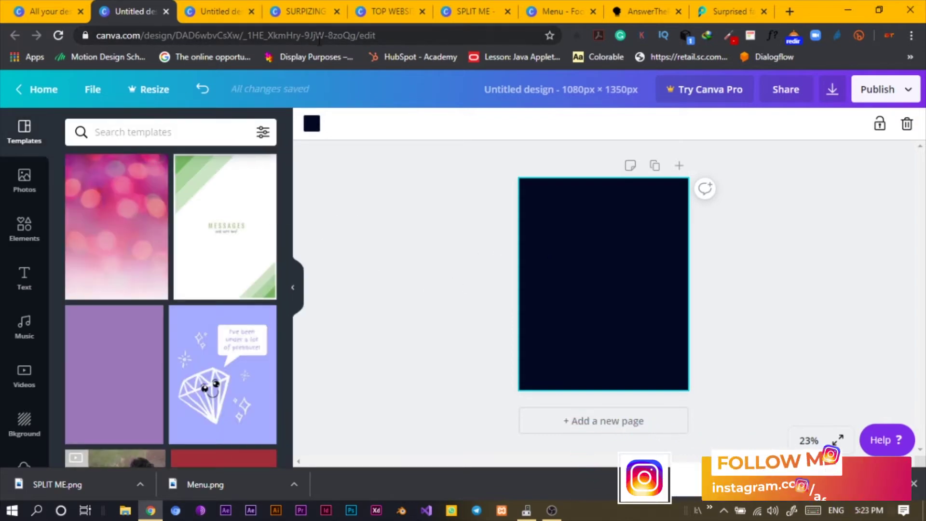
Step: Copy the headline text from page 1 of the TOP WEBSITES FOR FREE MOCKUPS design into the new navy design
{"action": "left_click", "coordinate": [207, 13]}
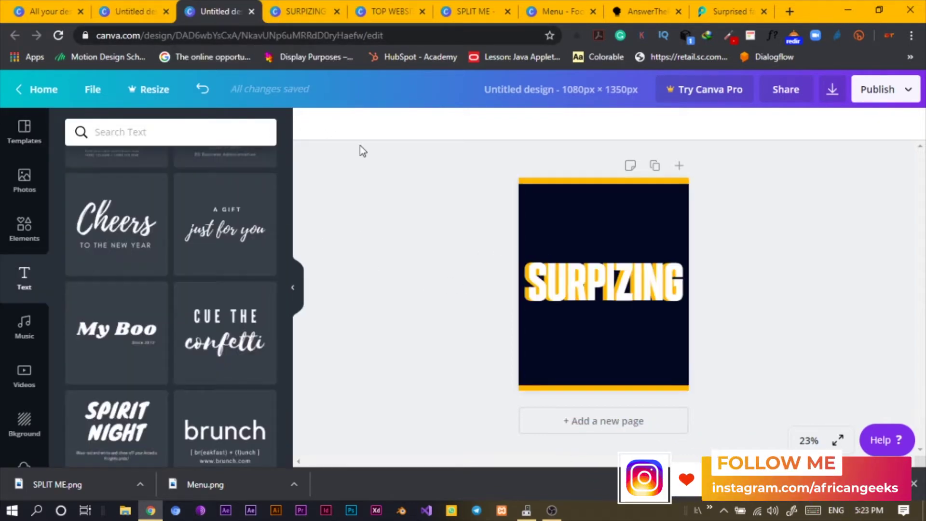
{"action": "left_click", "coordinate": [376, 10]}
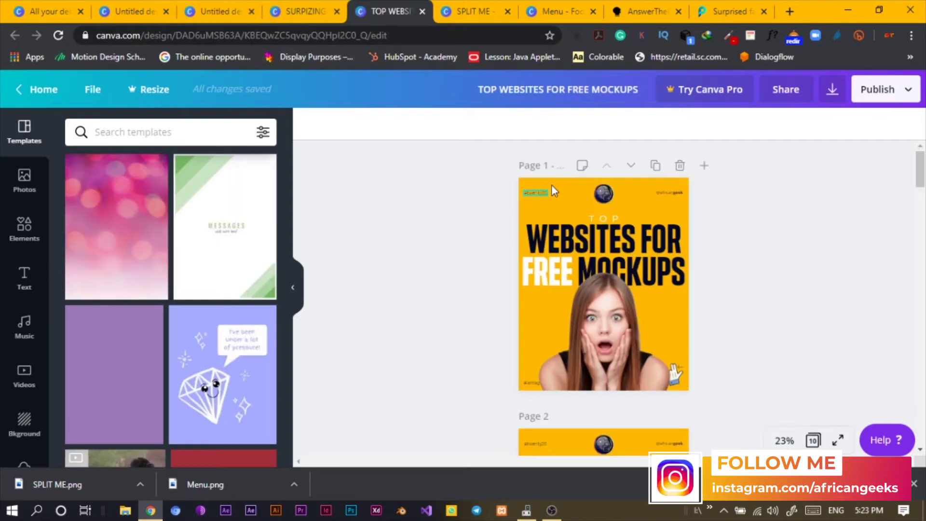
{"action": "left_click", "coordinate": [559, 236]}
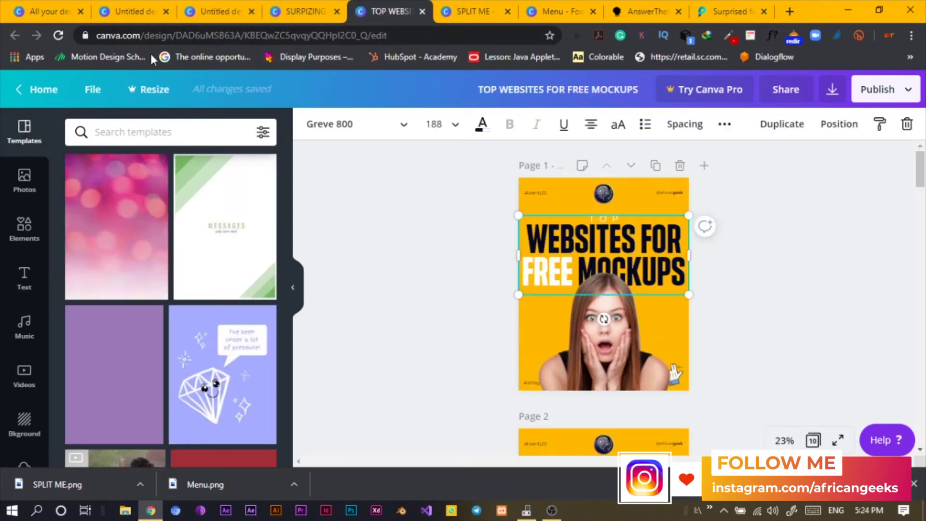
{"action": "left_click", "coordinate": [129, 11]}
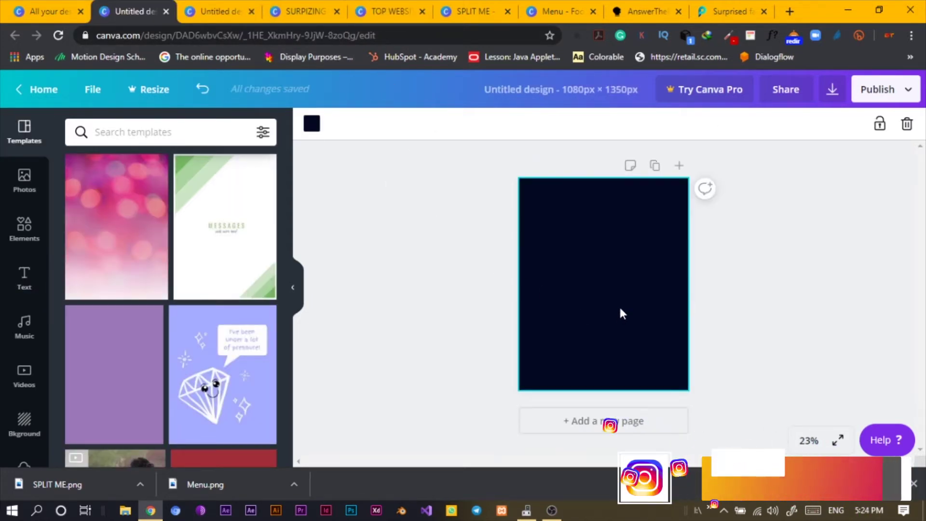
{"action": "key", "text": "ctrl+v"}
Step: Recolour the entire pasted headline with the yellow brand colour
{"action": "left_click", "coordinate": [564, 278]}
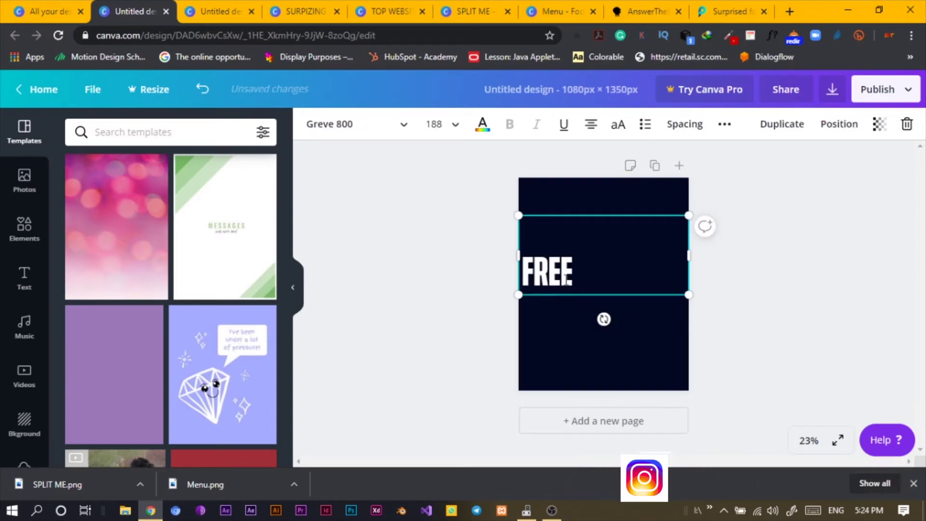
{"action": "key", "text": "ctrl+a"}
{"action": "left_click", "coordinate": [482, 124]}
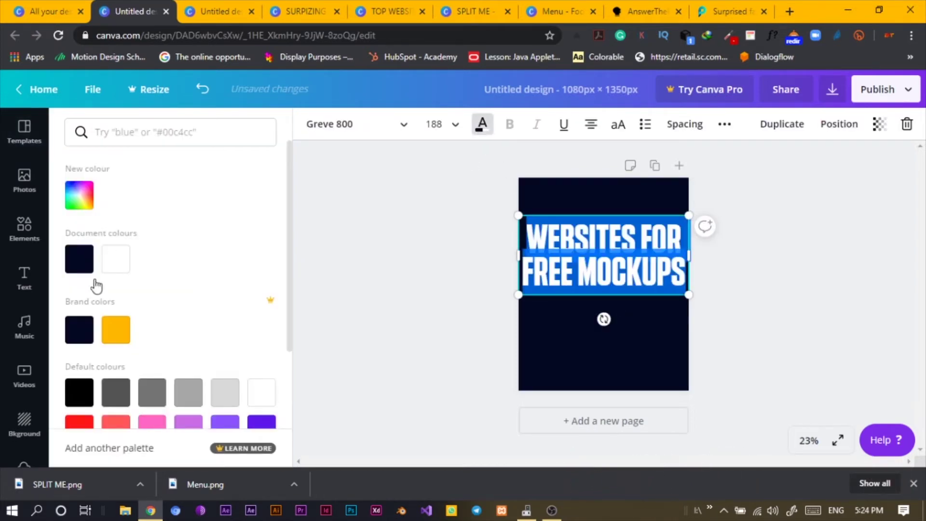
{"action": "left_click", "coordinate": [110, 342]}
{"action": "left_click", "coordinate": [522, 349]}
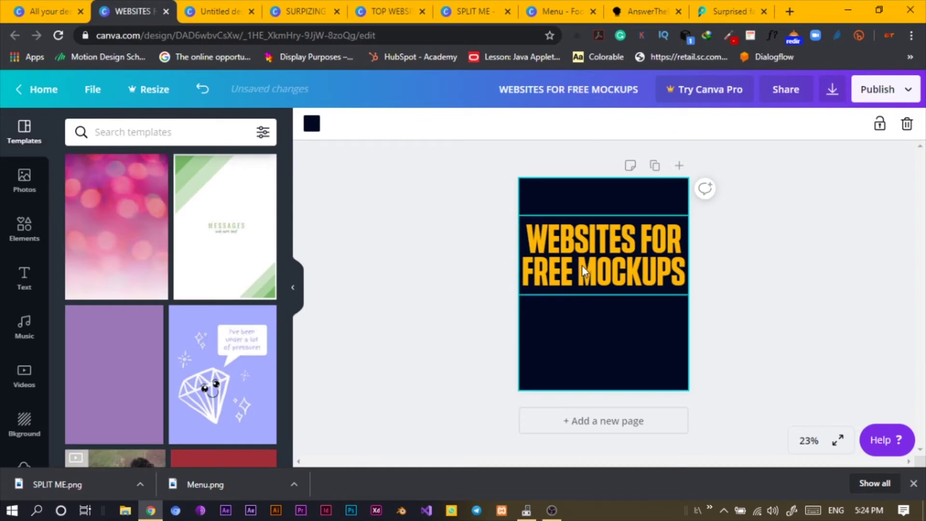
Step: Move the headline slightly down the page and replace its text with AMAZING
{"action": "left_click_drag", "start_coordinate": [582, 270], "coordinate": [585, 290]}
{"action": "key", "text": "ctrl+a"}
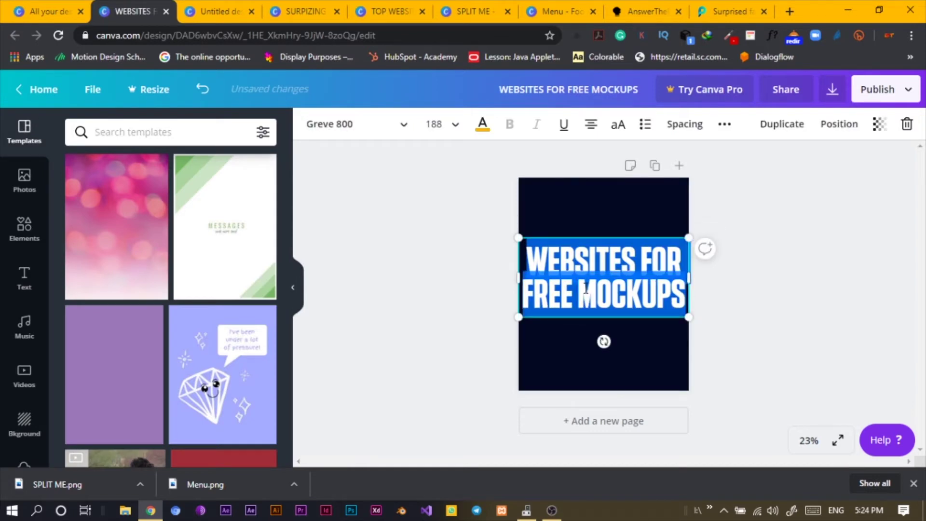
{"action": "key", "text": "BackSpace"}
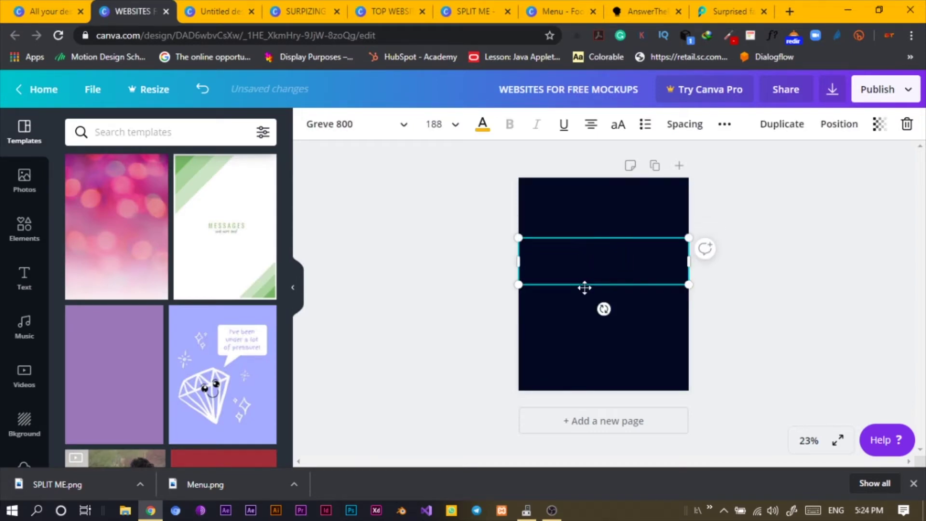
{"action": "type", "text": "AMAZING"}
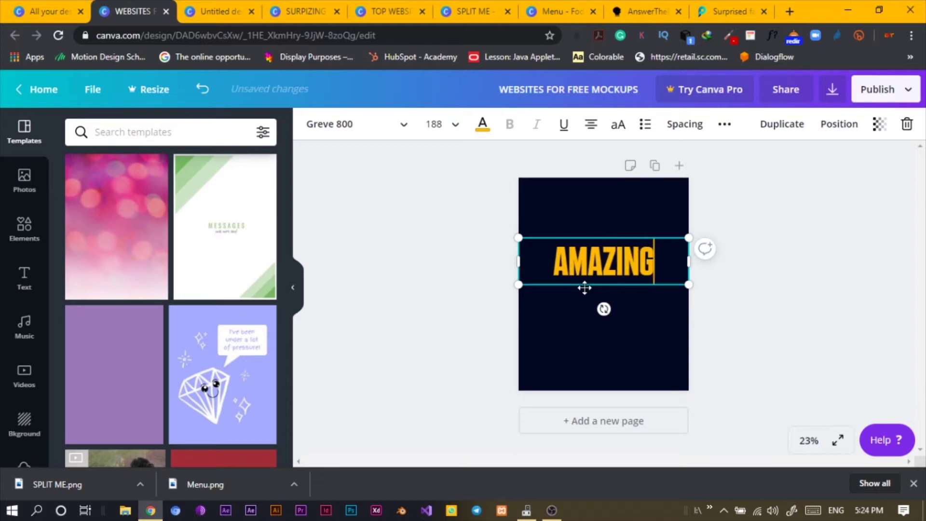
Step: Enlarge the AMAZING text to size 298 so it spans the page width
{"action": "left_click_drag", "start_coordinate": [690, 259], "coordinate": [682, 328]}
{"action": "left_click", "coordinate": [722, 324]}
{"action": "left_click", "coordinate": [611, 299]}
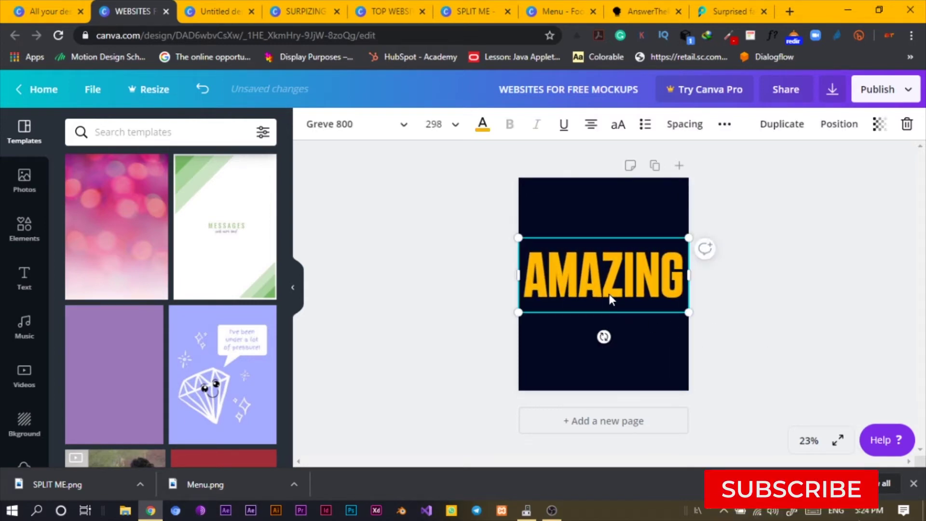
Step: Duplicate the yellow AMAZING text and colour the copy white
{"action": "key", "text": "ctrl+d"}
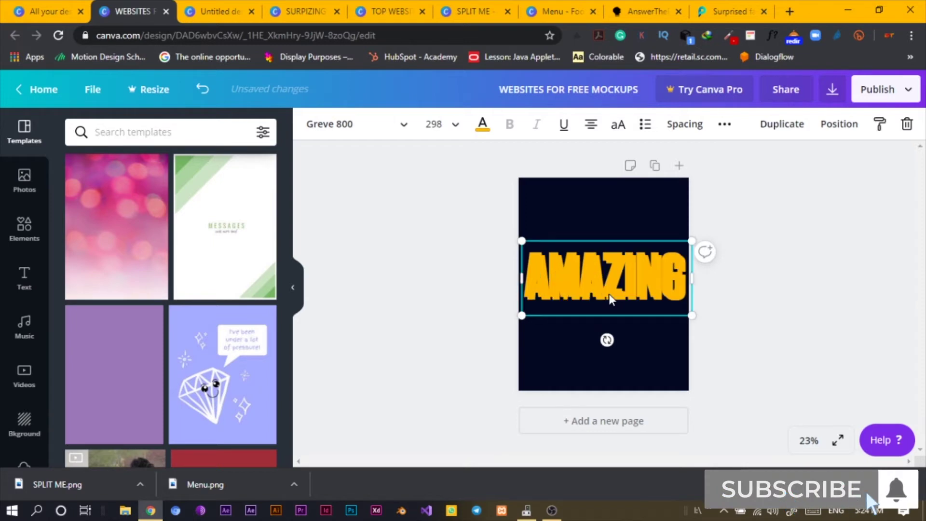
{"action": "left_click", "coordinate": [482, 124]}
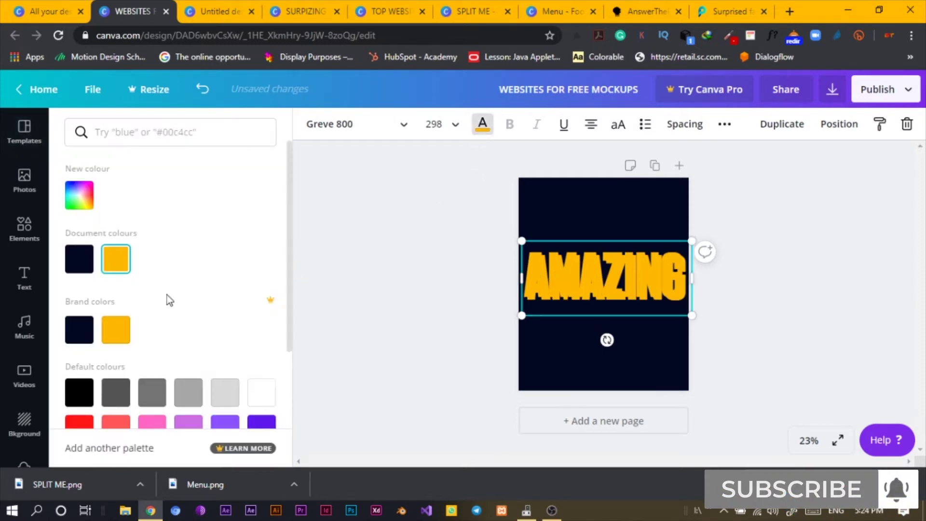
{"action": "left_click", "coordinate": [250, 395]}
{"action": "left_click", "coordinate": [558, 276]}
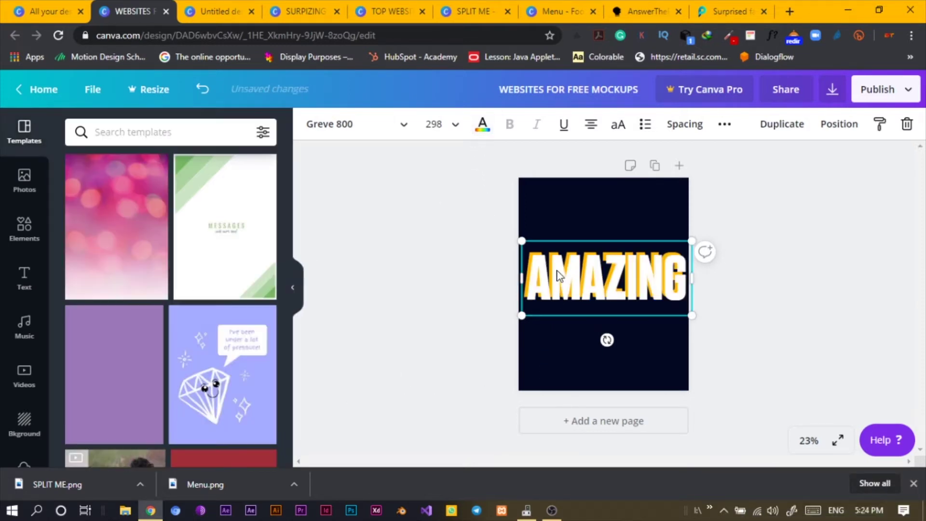
Step: Nudge the white AMAZING copy upward until it is level with the yellow text behind it
{"action": "key", "text": "shift+Left"}
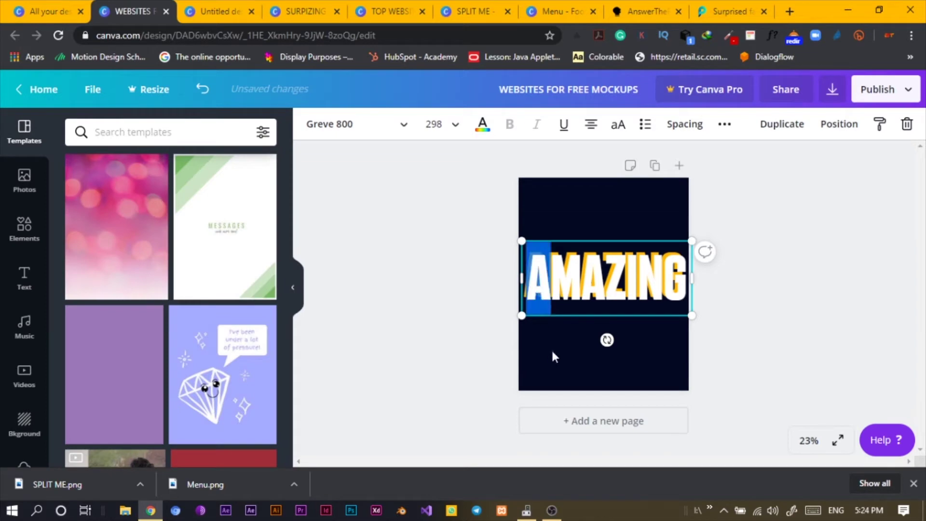
{"action": "left_click", "coordinate": [552, 352]}
{"action": "left_click", "coordinate": [579, 276]}
{"action": "key", "text": "Up"}
{"action": "key", "text": "Up"}
{"action": "key", "text": "Up"}
{"action": "key", "text": "Up"}
{"action": "key", "text": "Up"}
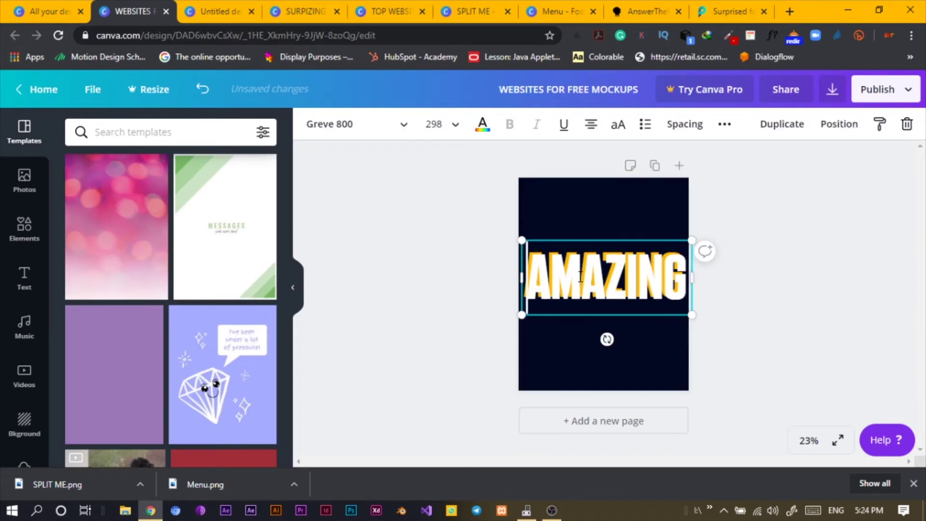
{"action": "left_click", "coordinate": [373, 336]}
{"action": "left_click", "coordinate": [622, 286]}
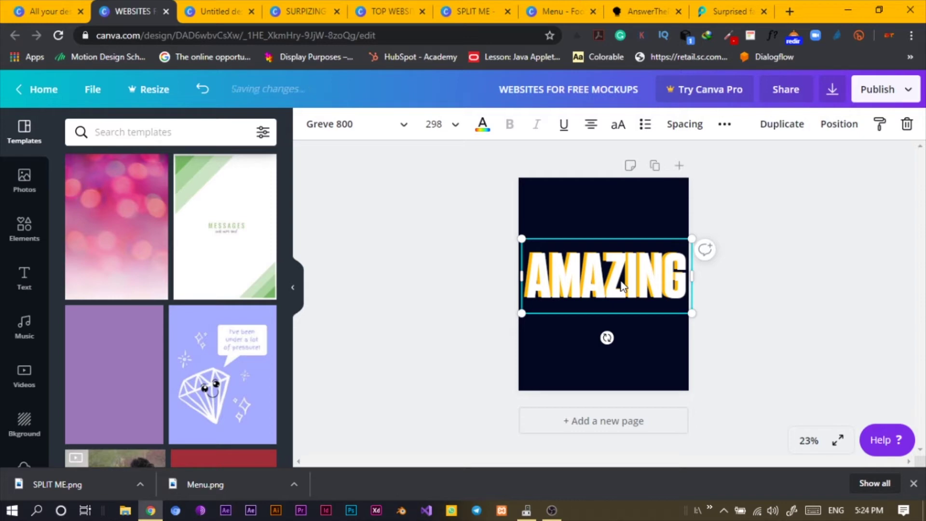
{"action": "left_click", "coordinate": [630, 348]}
{"action": "left_click", "coordinate": [626, 280]}
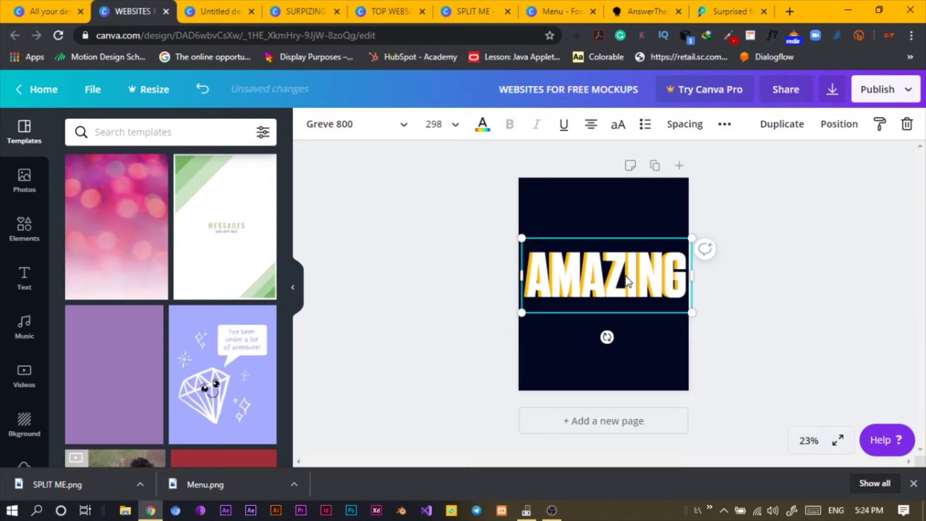
{"action": "left_click", "coordinate": [544, 353]}
Step: Group the white and yellow AMAZING texts and shift the group slightly left and up on the page
{"action": "left_click_drag", "start_coordinate": [489, 242], "coordinate": [625, 301]}
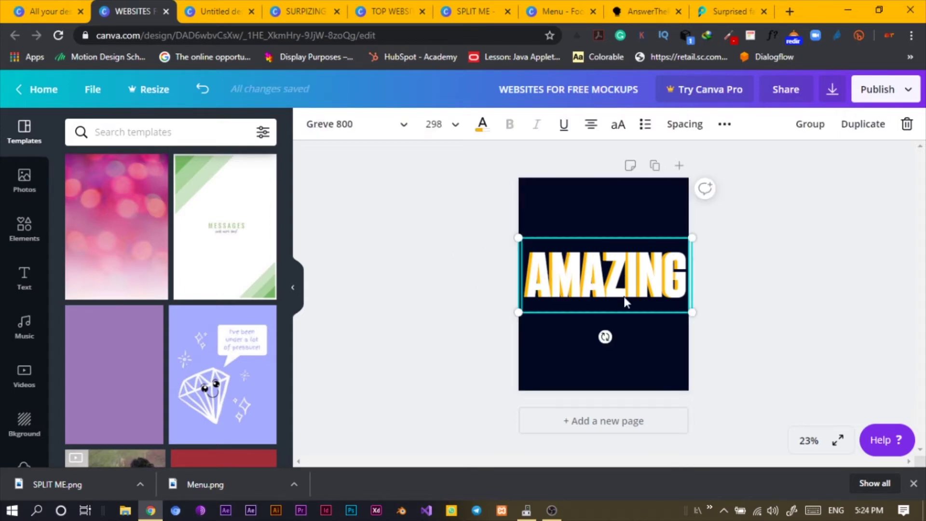
{"action": "left_click", "coordinate": [810, 124]}
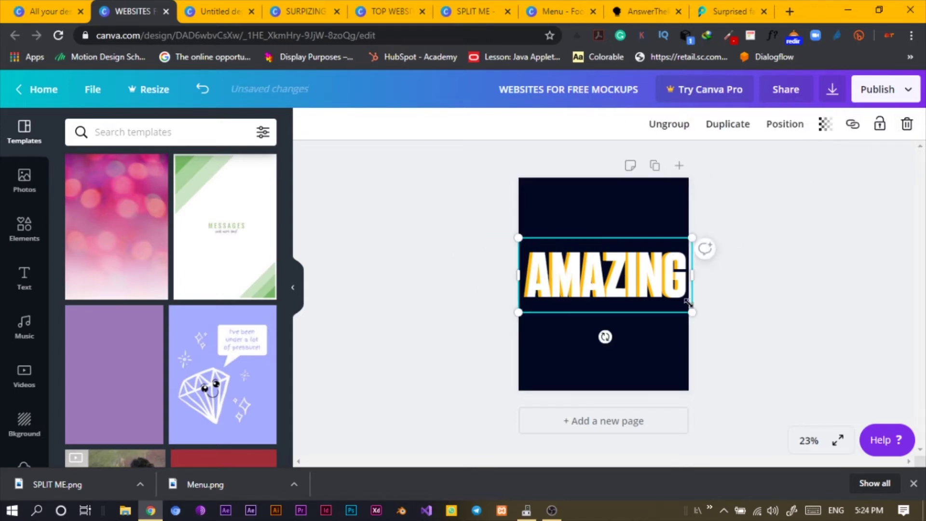
{"action": "mouse_move", "coordinate": [639, 282]}
{"action": "left_mouse_down"}
{"action": "mouse_move", "coordinate": [618, 254]}
{"action": "mouse_move", "coordinate": [672, 273]}
{"action": "mouse_move", "coordinate": [655, 283]}
{"action": "left_mouse_up"}
{"action": "left_click", "coordinate": [658, 312]}
{"action": "left_click", "coordinate": [651, 301]}
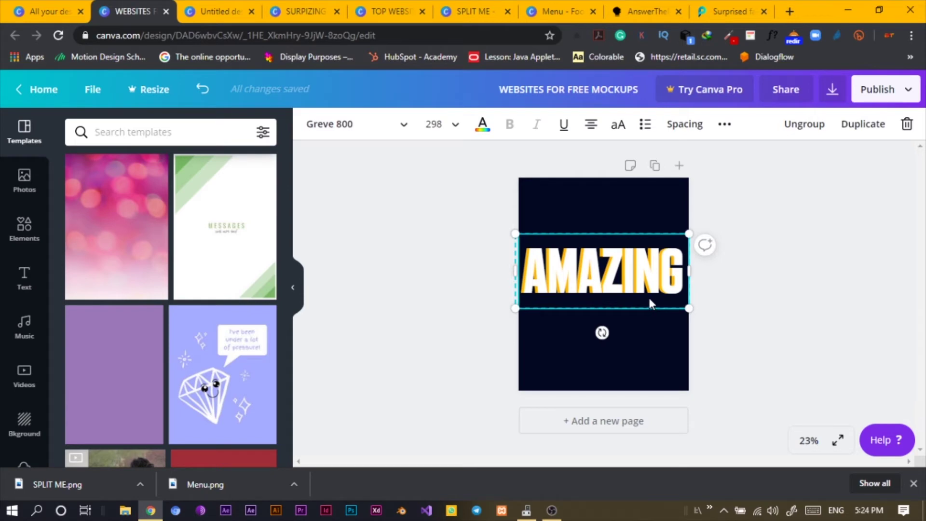
Step: Duplicate the AMAZING group, place the copy directly below the original, and ungroup the copy
{"action": "key", "text": "ctrl+d"}
{"action": "left_click_drag", "start_coordinate": [643, 286], "coordinate": [640, 332]}
{"action": "left_click", "coordinate": [815, 124]}
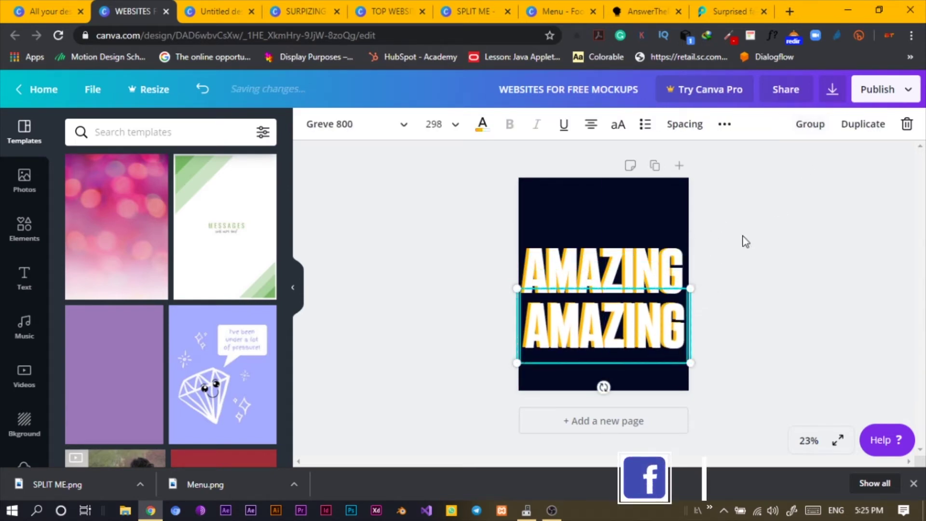
Step: Send the white text of the lower AMAZING pair to the back, behind its yellow counterpart
{"action": "left_click", "coordinate": [563, 320]}
{"action": "right_click", "coordinate": [560, 320]}
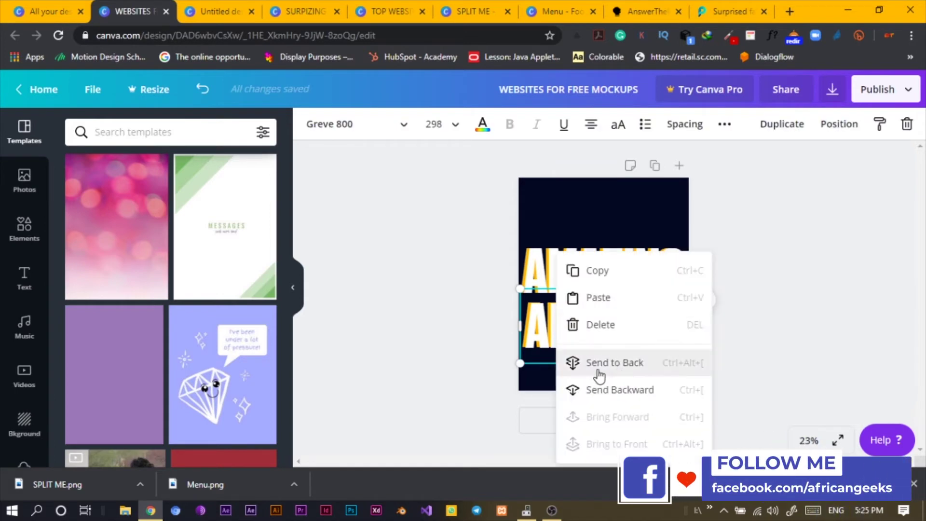
{"action": "left_click", "coordinate": [533, 325]}
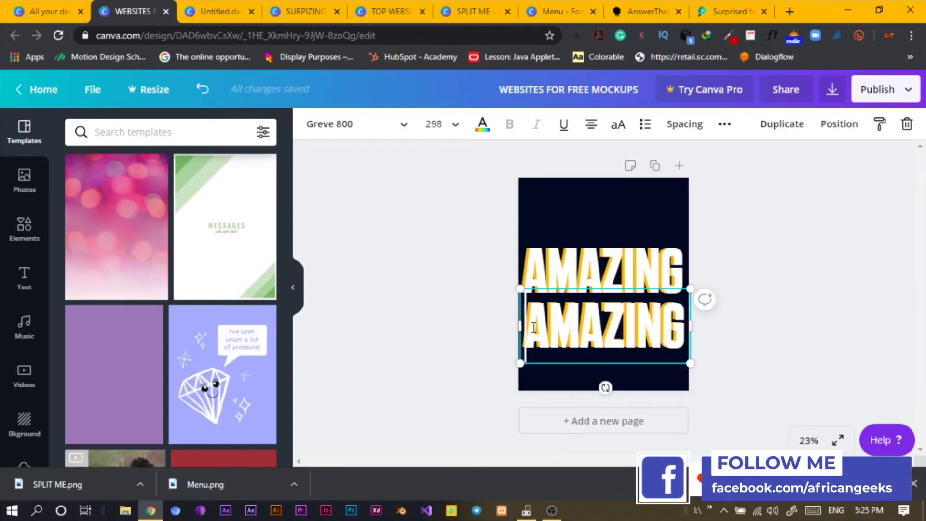
{"action": "right_click", "coordinate": [533, 325]}
{"action": "left_click", "coordinate": [724, 305]}
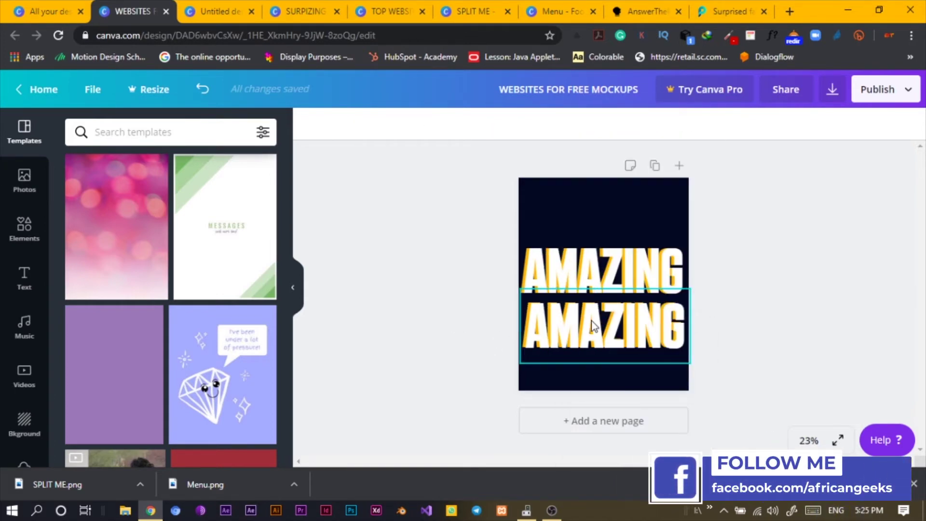
{"action": "left_click", "coordinate": [594, 326]}
{"action": "right_click", "coordinate": [594, 326]}
{"action": "left_click", "coordinate": [616, 361]}
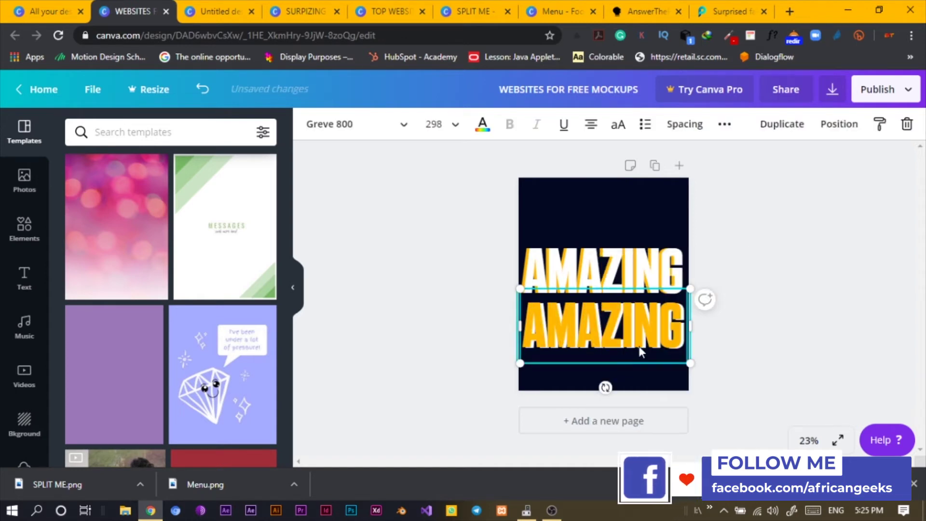
Step: Delete the yellow AMAZING text of the lower pair, leaving only its white counterpart
{"action": "double_click", "coordinate": [659, 332]}
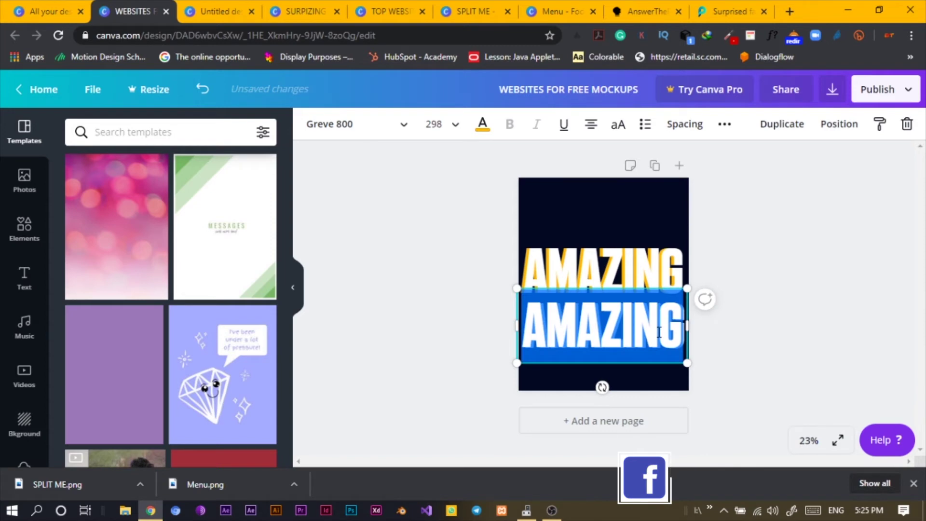
{"action": "key", "text": "BackSpace"}
{"action": "key", "text": "ctrl+a"}
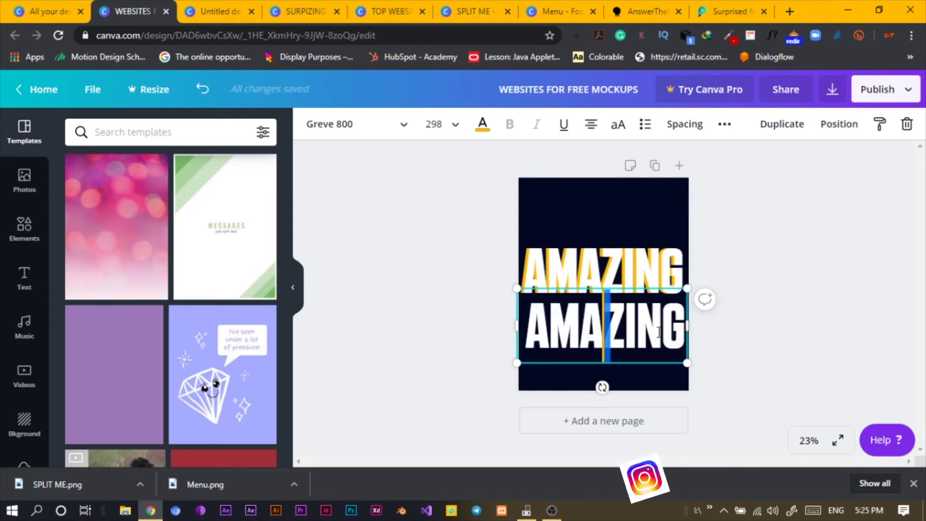
{"action": "left_click", "coordinate": [779, 335]}
{"action": "left_click", "coordinate": [628, 338]}
{"action": "left_click", "coordinate": [632, 376]}
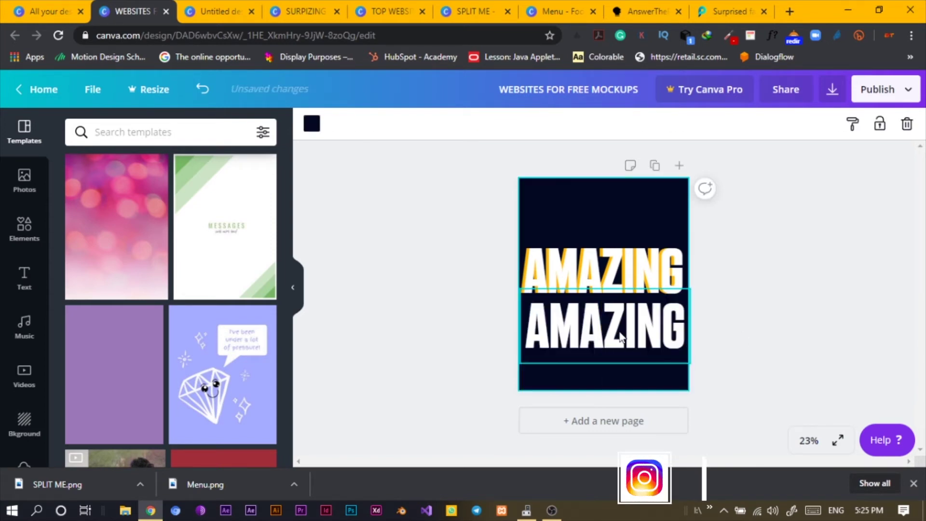
Step: Replace the wording of the lower white AMAZING text with TRANSFORM
{"action": "left_click", "coordinate": [628, 338]}
{"action": "key", "text": "ctrl+a"}
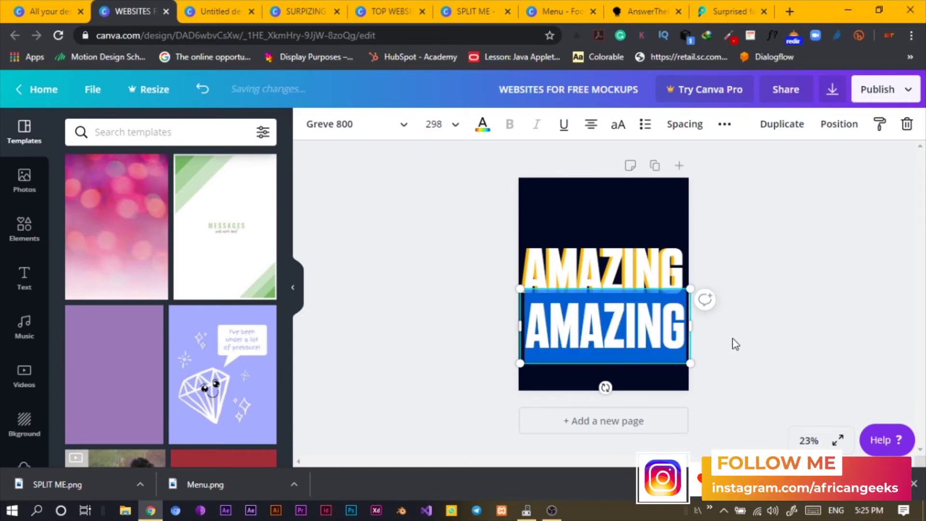
{"action": "type", "text": "T"}
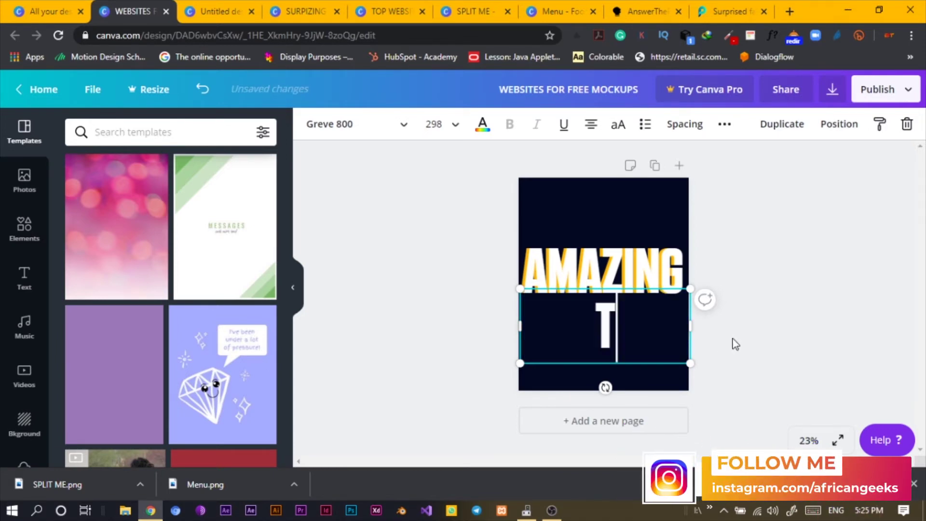
{"action": "type", "text": "RANSFORM"}
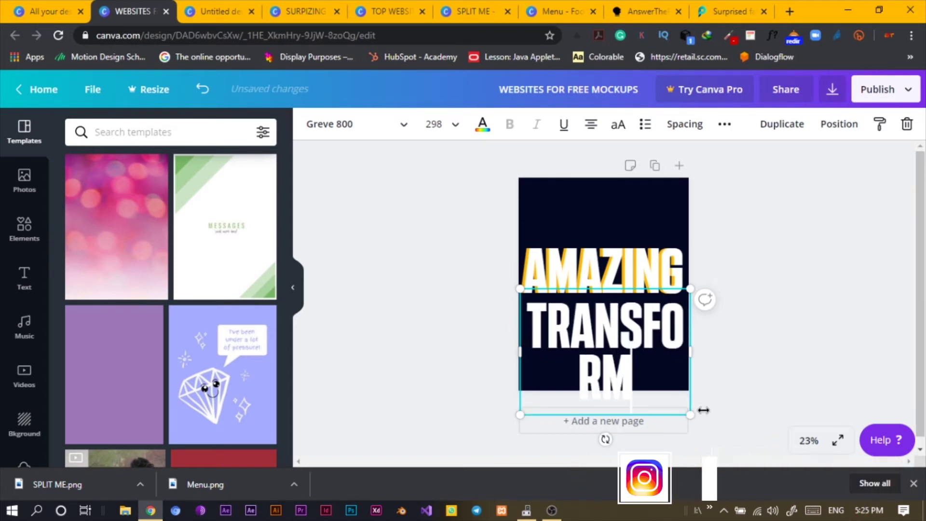
Step: Scale the TRANSFORM text down to size 208, widen its box to fit one line, and centre it beneath AMAZING
{"action": "left_click_drag", "start_coordinate": [690, 413], "coordinate": [635, 378]}
{"action": "left_click_drag", "start_coordinate": [640, 331], "coordinate": [672, 331]}
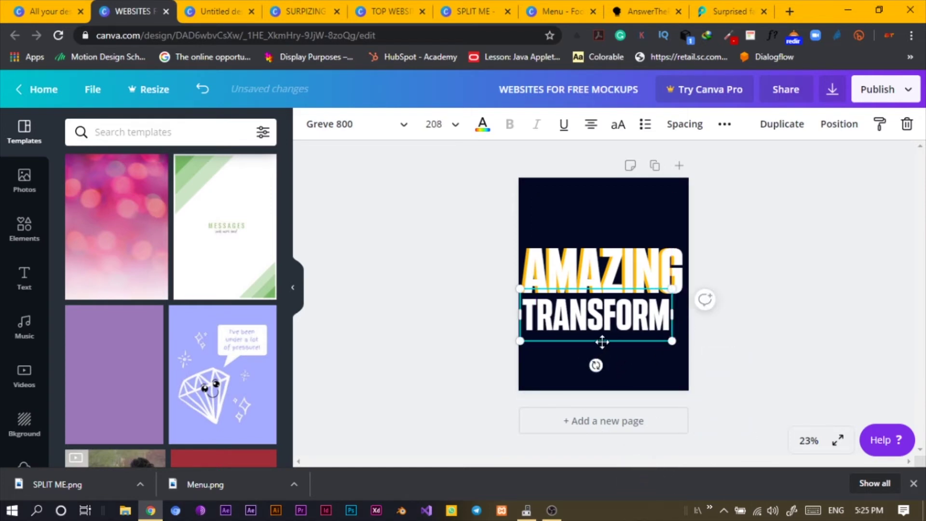
{"action": "left_click", "coordinate": [626, 357]}
{"action": "left_click_drag", "start_coordinate": [620, 334], "coordinate": [625, 337]}
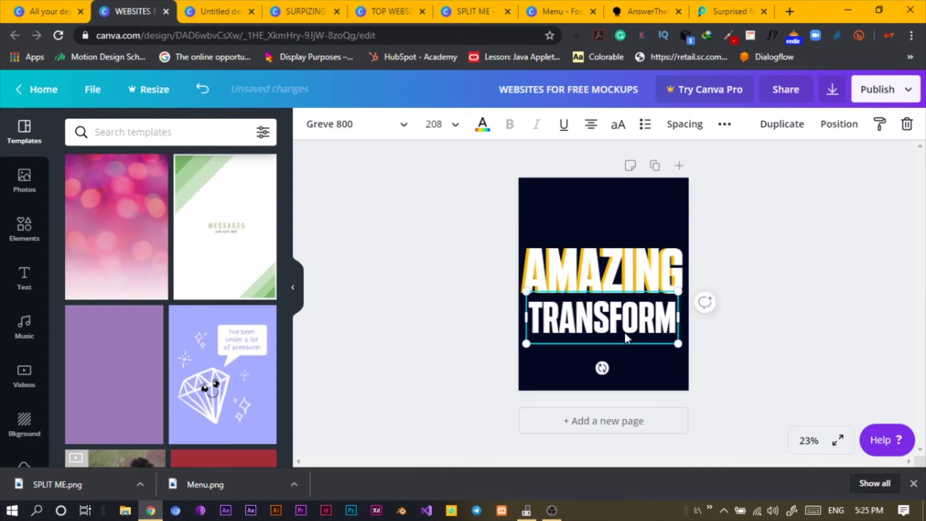
Step: Duplicate the TRANSFORM text with a slight offset and colour the copy in the brand yellow
{"action": "key", "text": "ctrl+d"}
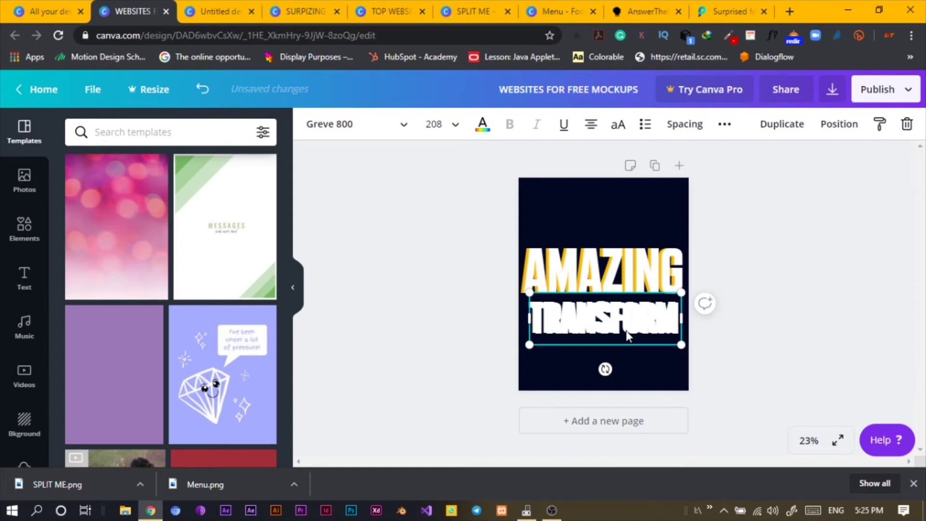
{"action": "left_click", "coordinate": [482, 126]}
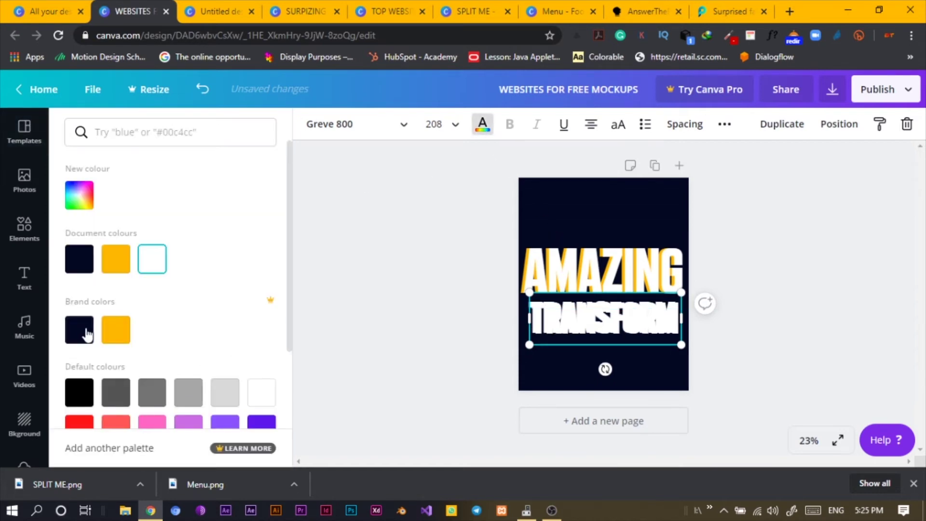
{"action": "left_click", "coordinate": [116, 337]}
{"action": "left_click", "coordinate": [451, 384]}
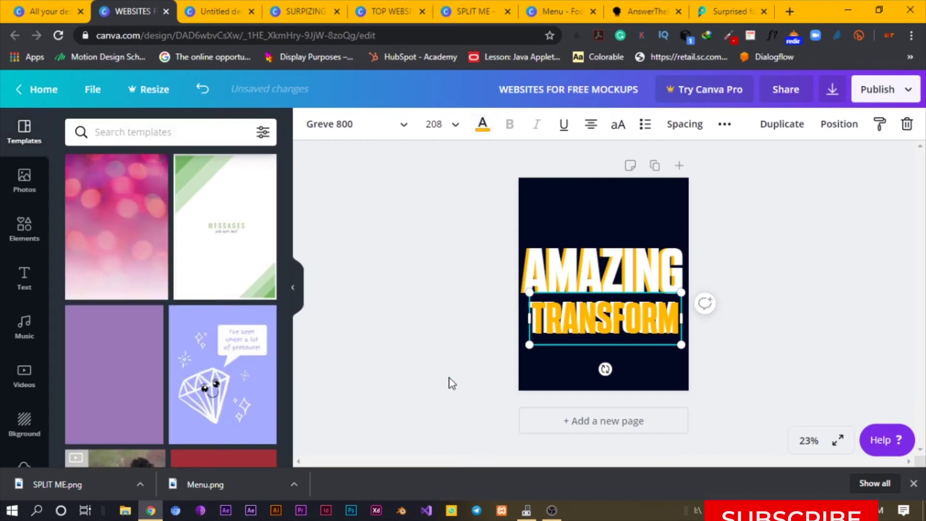
Step: Shift all the AMAZING and TRANSFORM texts slightly up the page and nudge the yellow TRANSFORM copy a little to the left
{"action": "left_click_drag", "start_coordinate": [458, 238], "coordinate": [565, 342]}
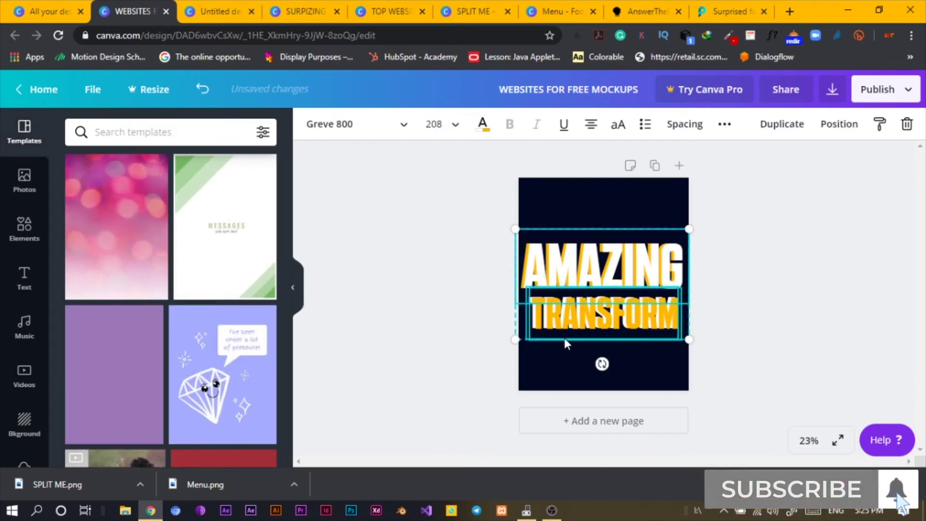
{"action": "left_click", "coordinate": [519, 341]}
{"action": "left_click", "coordinate": [545, 326]}
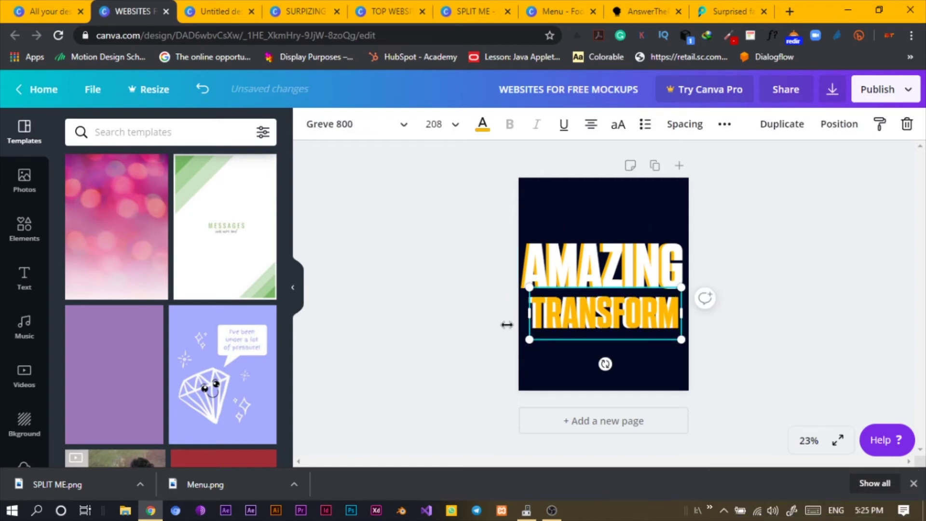
{"action": "left_click", "coordinate": [440, 317]}
{"action": "left_click", "coordinate": [598, 301]}
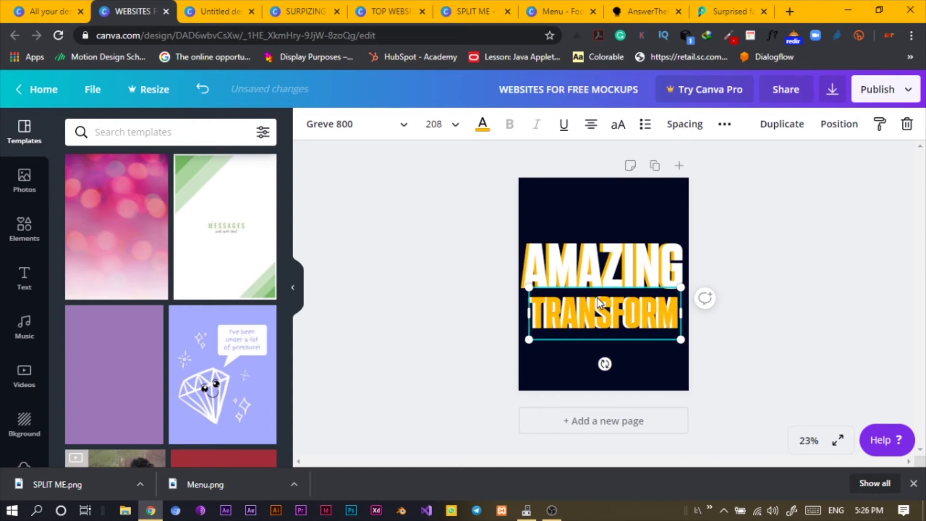
{"action": "left_click", "coordinate": [441, 333]}
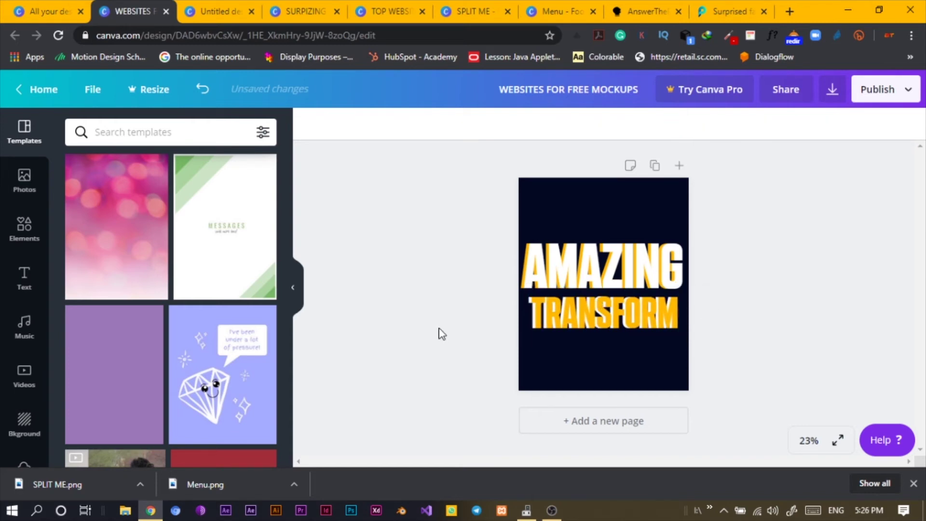
Step: Group the white and yellow TRANSFORM texts closer beneath AMAZING and centre both word groups vertically on the page
{"action": "left_click_drag", "start_coordinate": [489, 308], "coordinate": [574, 323]}
{"action": "left_click", "coordinate": [814, 125]}
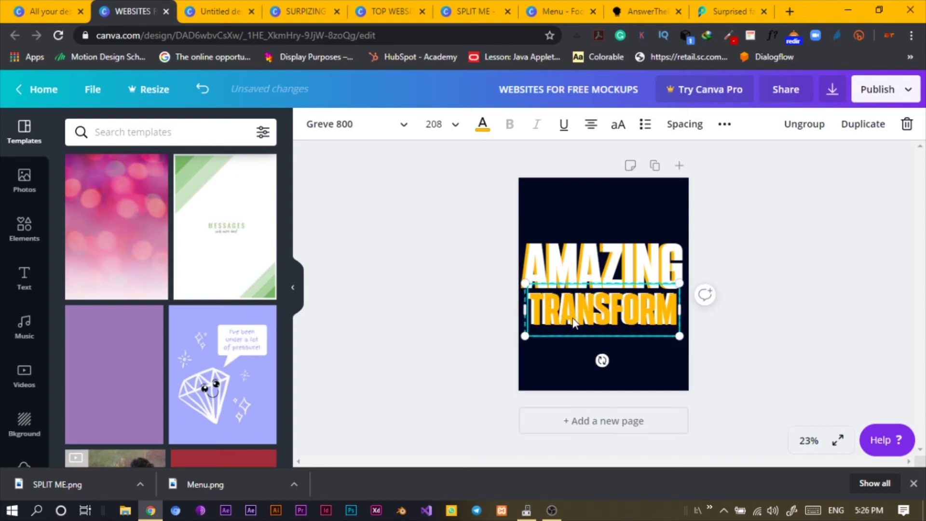
{"action": "left_click_drag", "start_coordinate": [497, 254], "coordinate": [597, 326]}
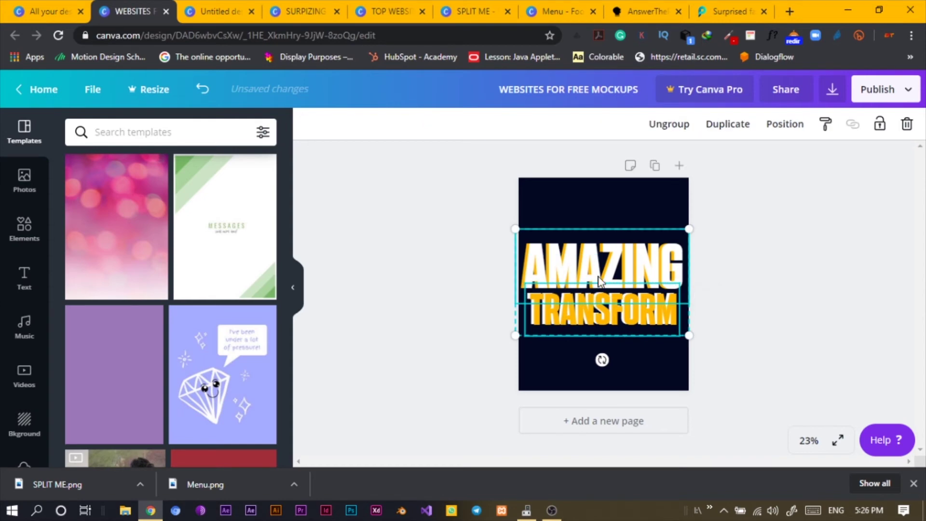
{"action": "left_click_drag", "start_coordinate": [598, 266], "coordinate": [597, 265]}
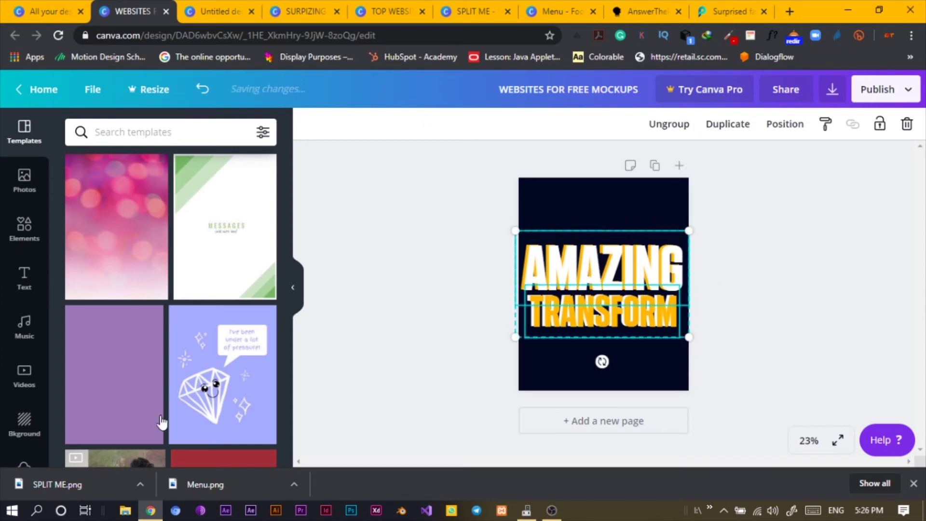
{"action": "left_click", "coordinate": [485, 336]}
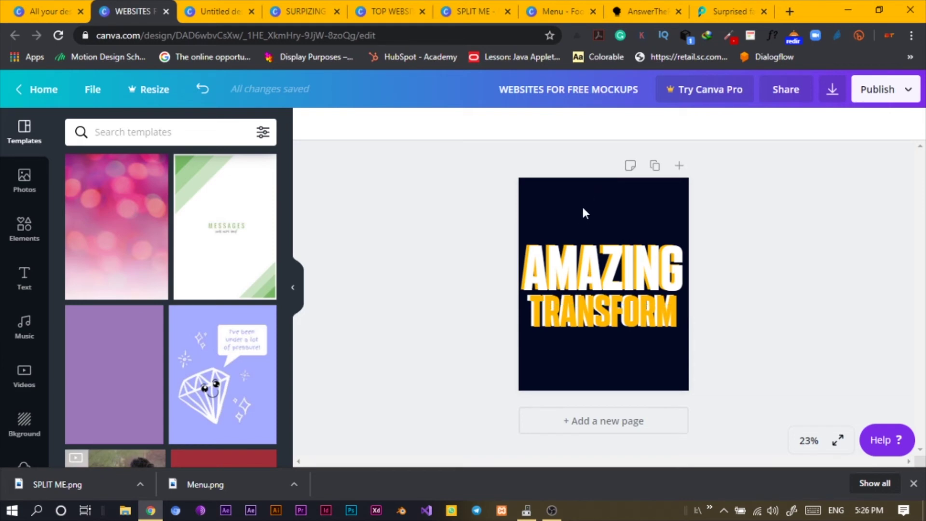
Step: Add a square shape and place it, rotated diagonally, across the upper-right corner of the page
{"action": "left_click", "coordinate": [530, 216]}
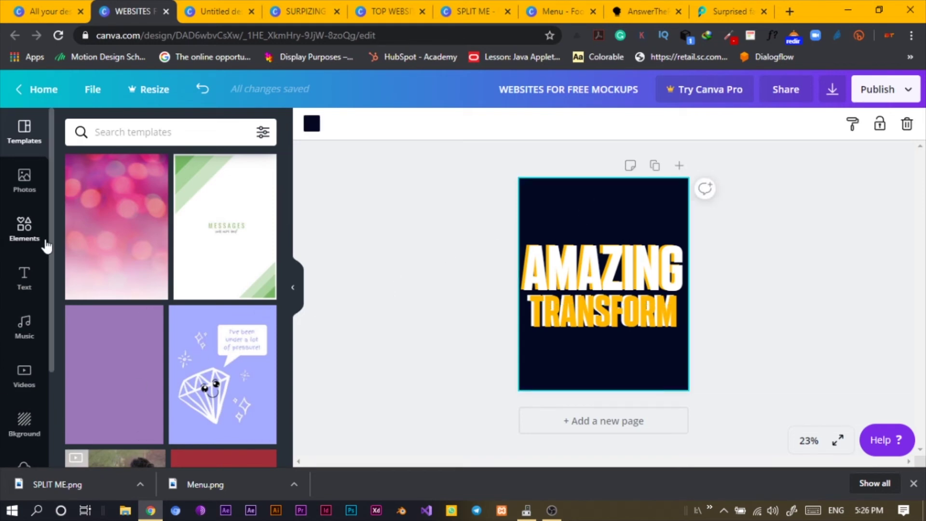
{"action": "left_click", "coordinate": [25, 228]}
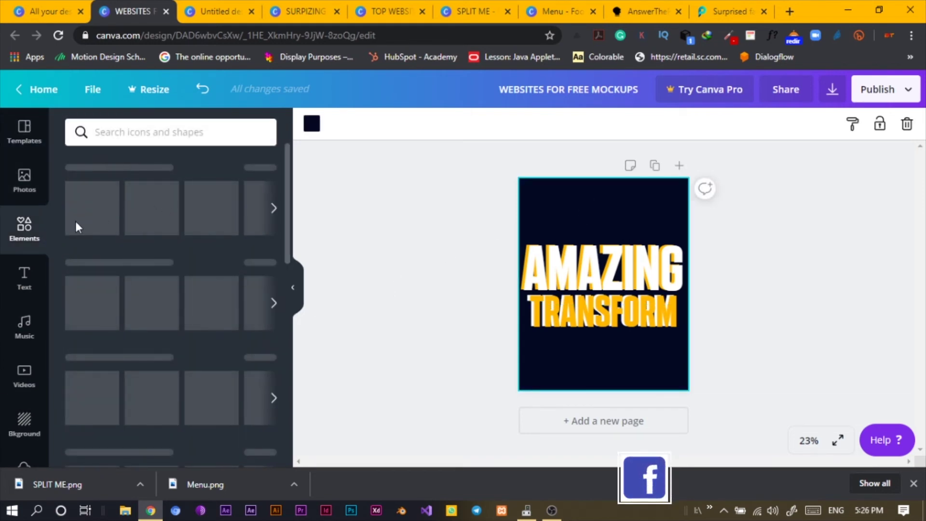
{"action": "left_click", "coordinate": [80, 213]}
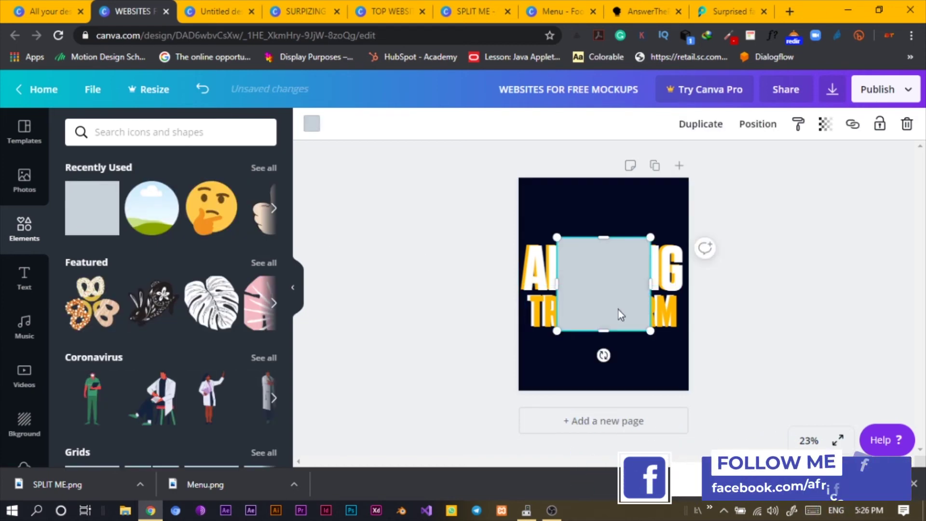
{"action": "left_click_drag", "start_coordinate": [618, 310], "coordinate": [608, 256]}
{"action": "left_click_drag", "start_coordinate": [593, 301], "coordinate": [552, 288]}
{"action": "left_click_drag", "start_coordinate": [612, 235], "coordinate": [705, 165]}
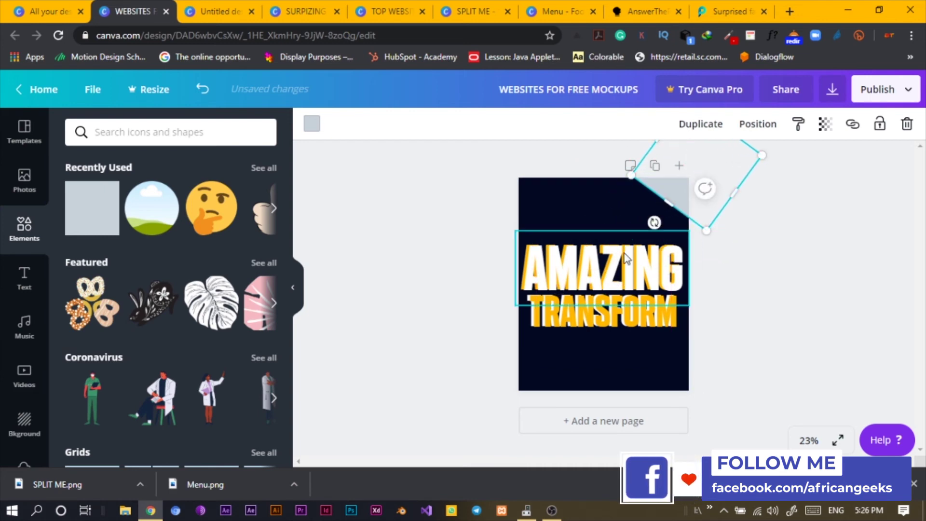
Step: Fill the corner square with the brand yellow and place a duplicate across the lower-left corner of the page
{"action": "left_click", "coordinate": [311, 123]}
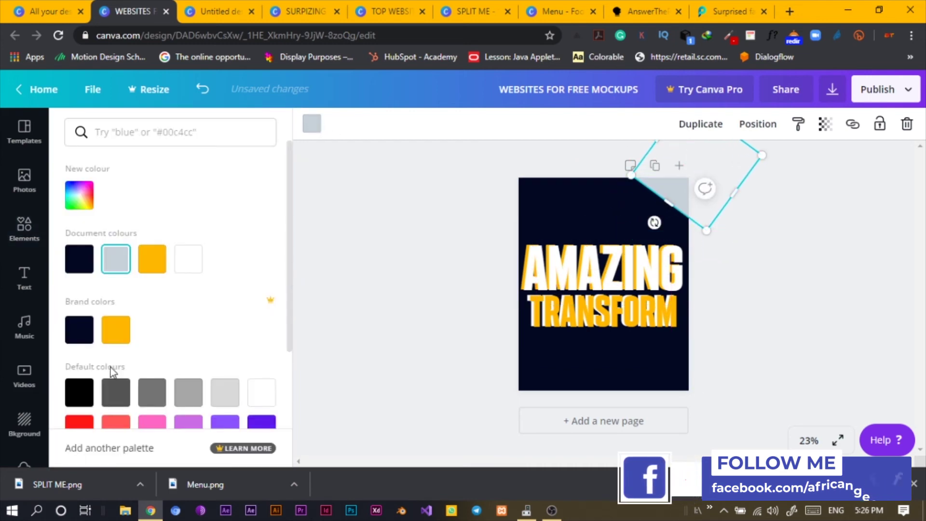
{"action": "left_click", "coordinate": [115, 330]}
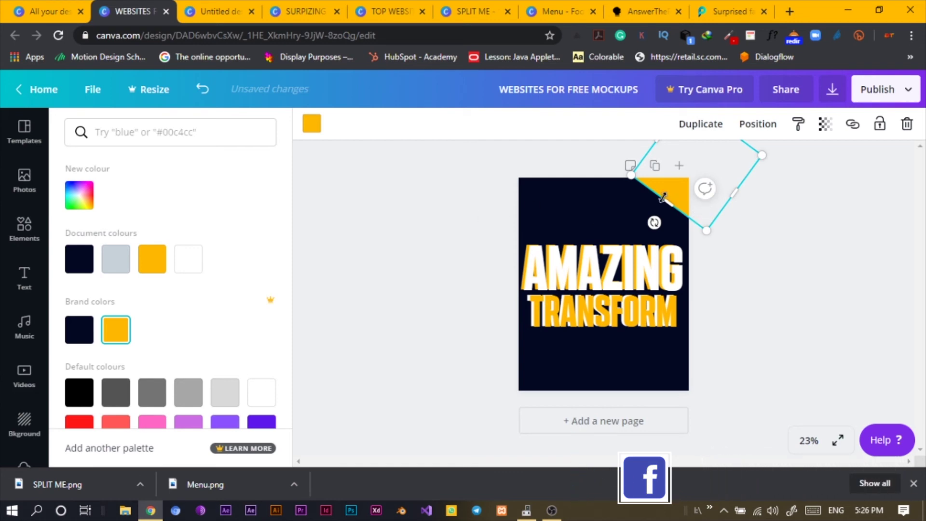
{"action": "left_click_drag", "start_coordinate": [673, 192], "coordinate": [510, 405], "text": "alt"}
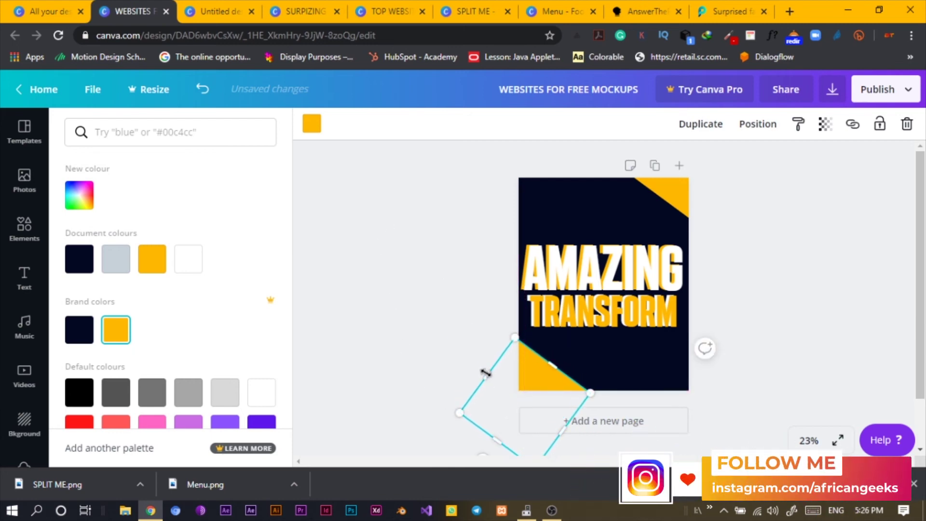
Step: Lengthen both yellow corner shapes outward and reposition them so each fully covers its page corner as a diagonal triangle
{"action": "left_click_drag", "start_coordinate": [485, 374], "coordinate": [438, 310]}
{"action": "left_click_drag", "start_coordinate": [530, 389], "coordinate": [554, 408]}
{"action": "left_click", "coordinate": [664, 195]}
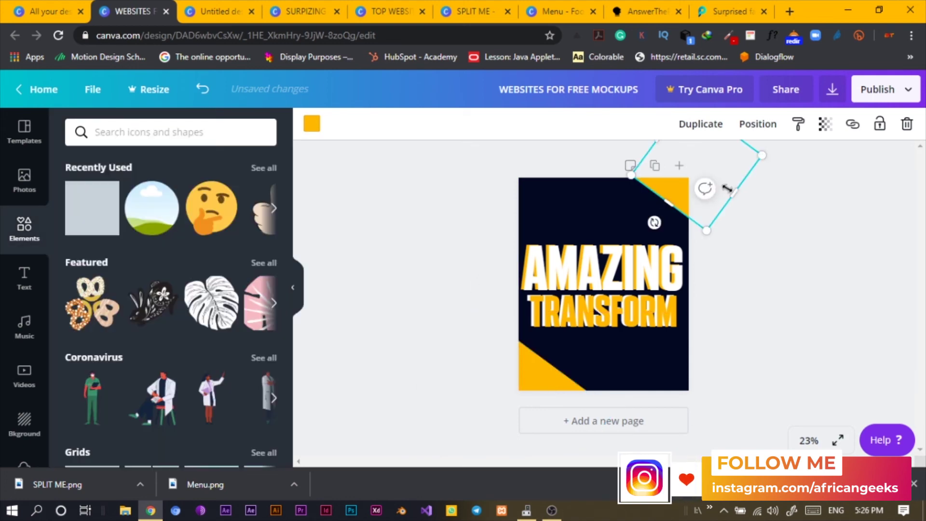
{"action": "left_click_drag", "start_coordinate": [735, 193], "coordinate": [812, 249]}
{"action": "left_click_drag", "start_coordinate": [672, 190], "coordinate": [644, 177]}
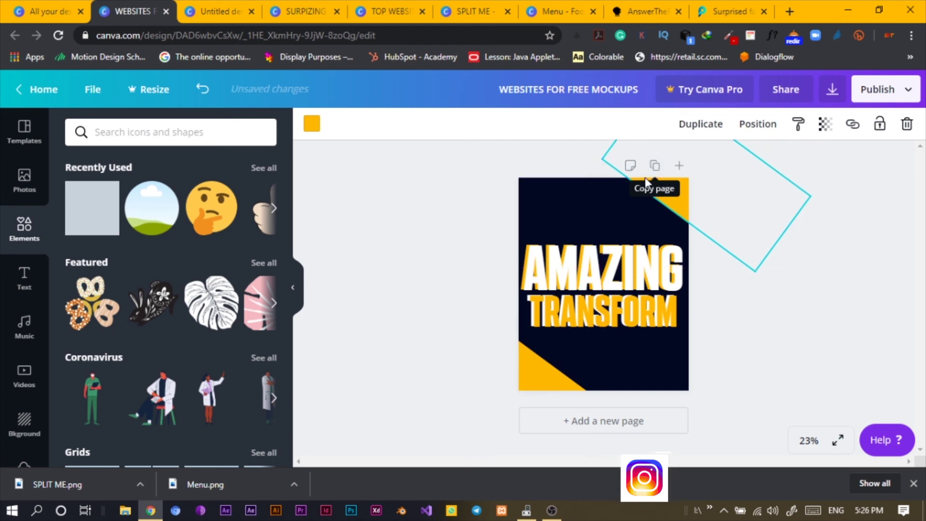
{"action": "left_click", "coordinate": [423, 253]}
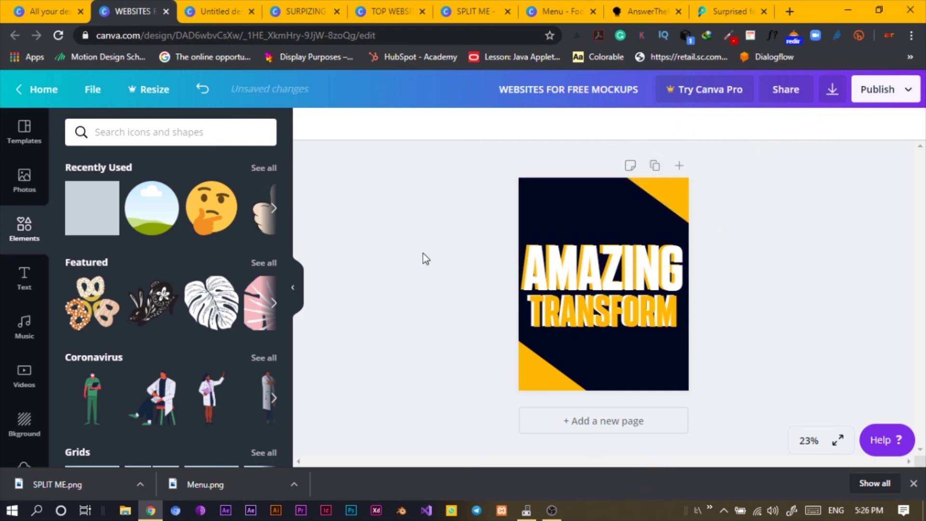